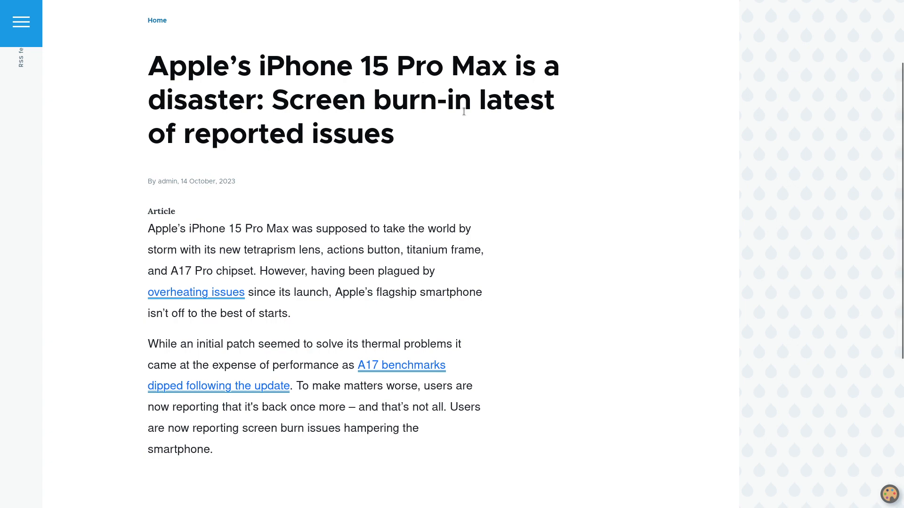
Step: Log in to the Drupal site with the administrator account
{"action": "scroll", "coordinate": [464, 111], "scroll_direction": "up", "scroll_amount": 3}
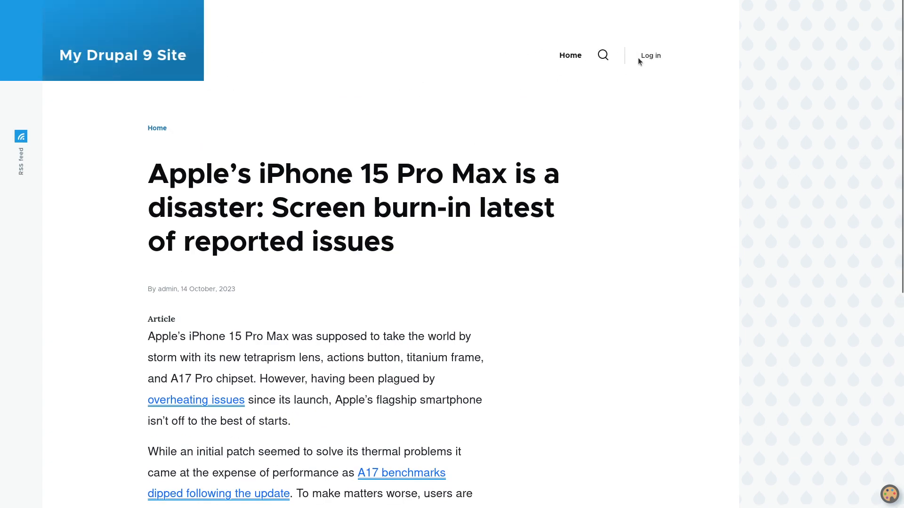
{"action": "left_click", "coordinate": [639, 59]}
{"action": "type", "text": "admin"}
{"action": "key", "text": "Tab"}
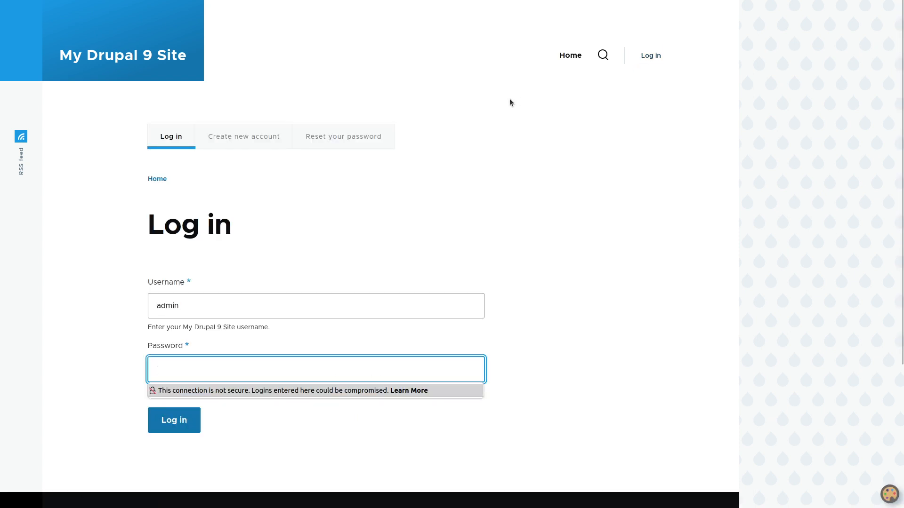
{"action": "type", "text": "admin"}
{"action": "key", "text": "Return"}
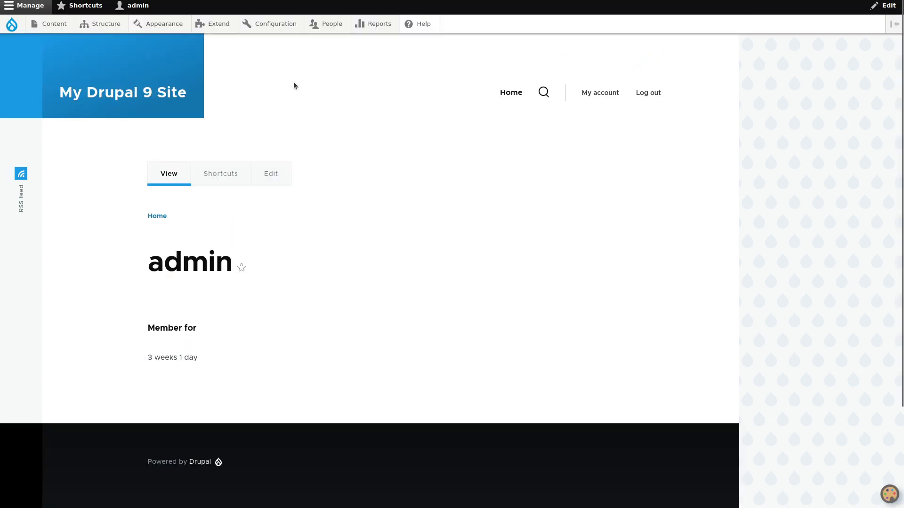
Step: Start a new field of type ElevenLabs on the Article content type
{"action": "mouse_move", "coordinate": [111, 27]}
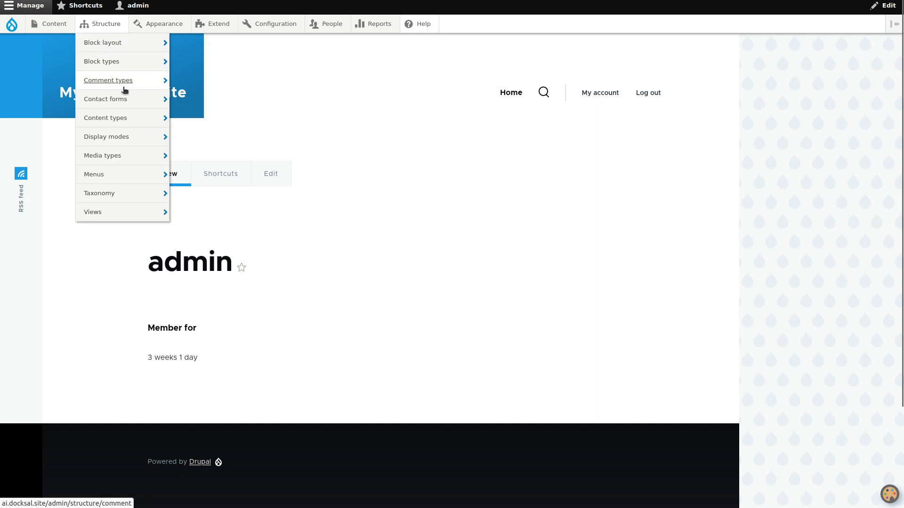
{"action": "mouse_move", "coordinate": [165, 118]}
{"action": "mouse_move", "coordinate": [220, 141]}
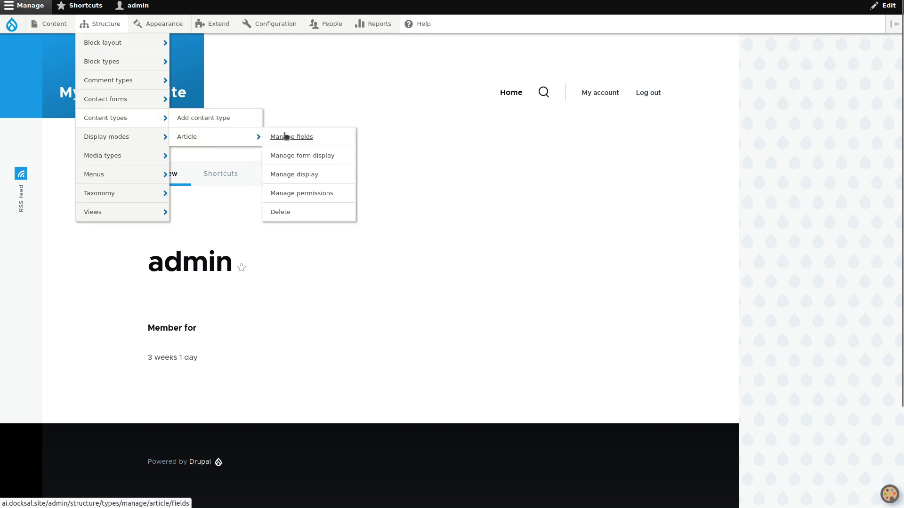
{"action": "left_click", "coordinate": [285, 136]}
{"action": "left_click", "coordinate": [47, 121]}
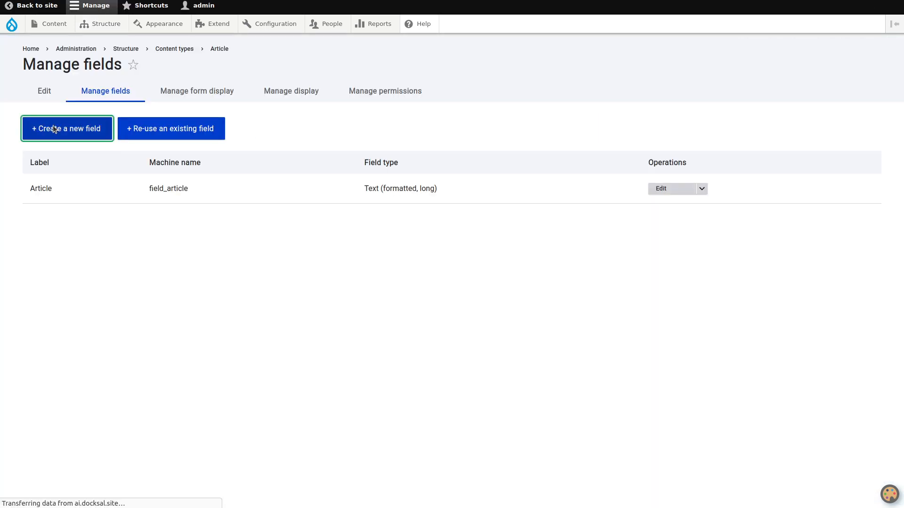
{"action": "left_click", "coordinate": [137, 130]}
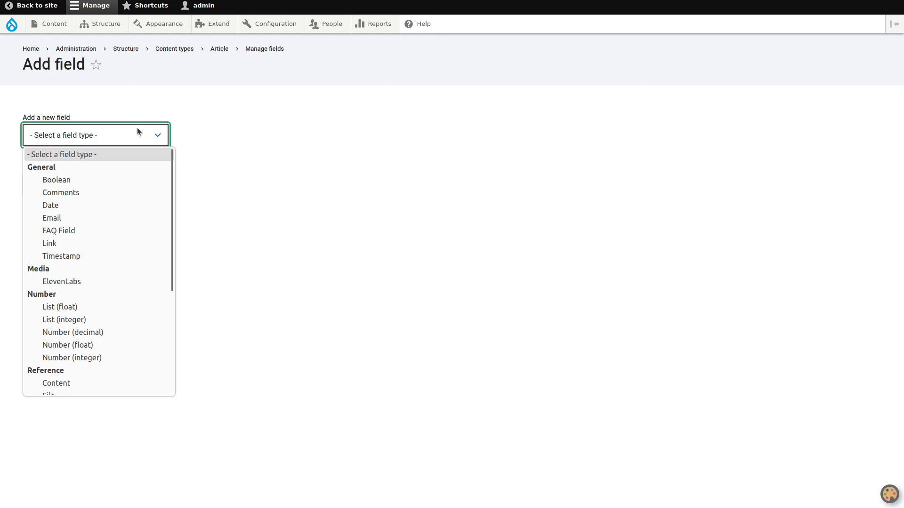
{"action": "left_click", "coordinate": [123, 281]}
Step: Label the field 'Audio Version' and save its storage and field settings
{"action": "left_click", "coordinate": [83, 193]}
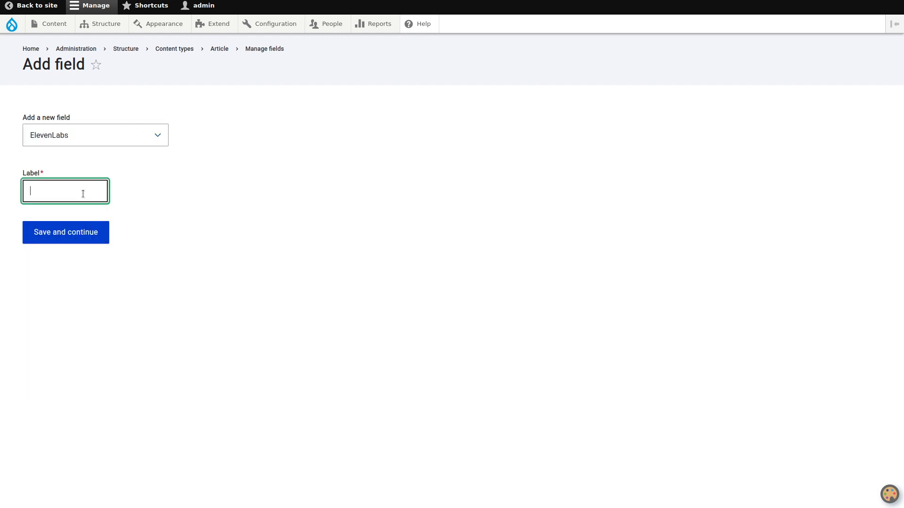
{"action": "type", "text": "Audio Version"}
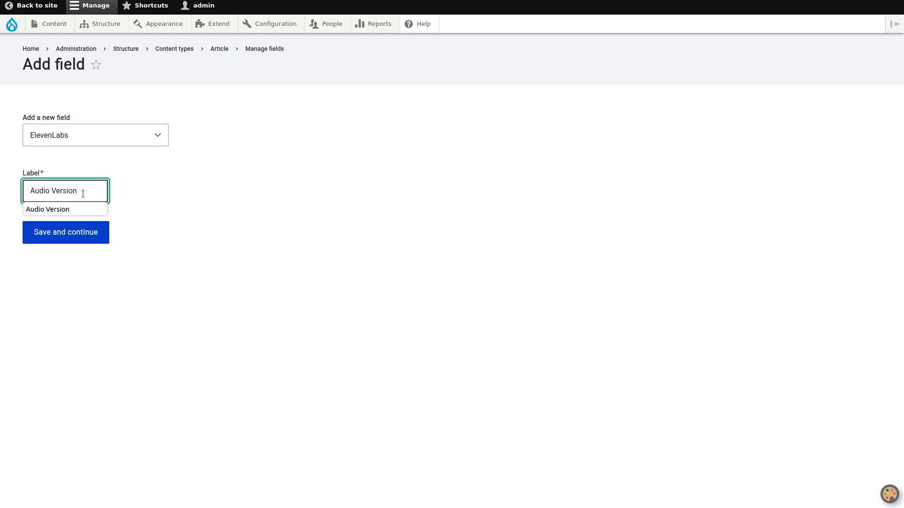
{"action": "left_click", "coordinate": [179, 188]}
{"action": "left_click", "coordinate": [84, 231]}
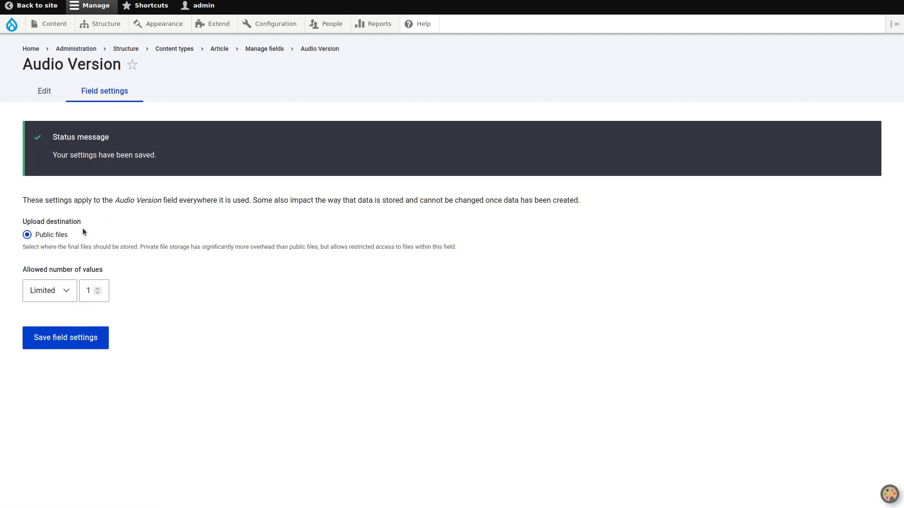
{"action": "left_click", "coordinate": [84, 338]}
{"action": "scroll", "coordinate": [137, 262], "scroll_direction": "down", "scroll_amount": 4}
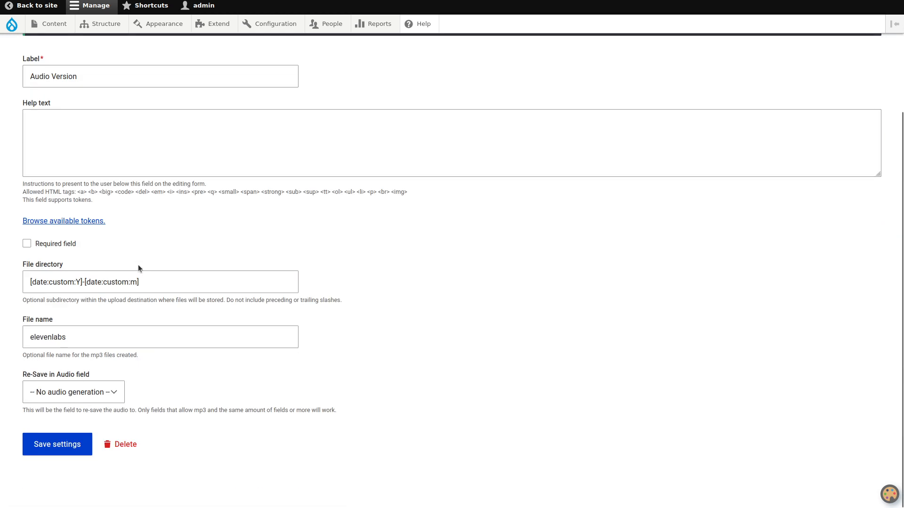
{"action": "left_click", "coordinate": [64, 444]}
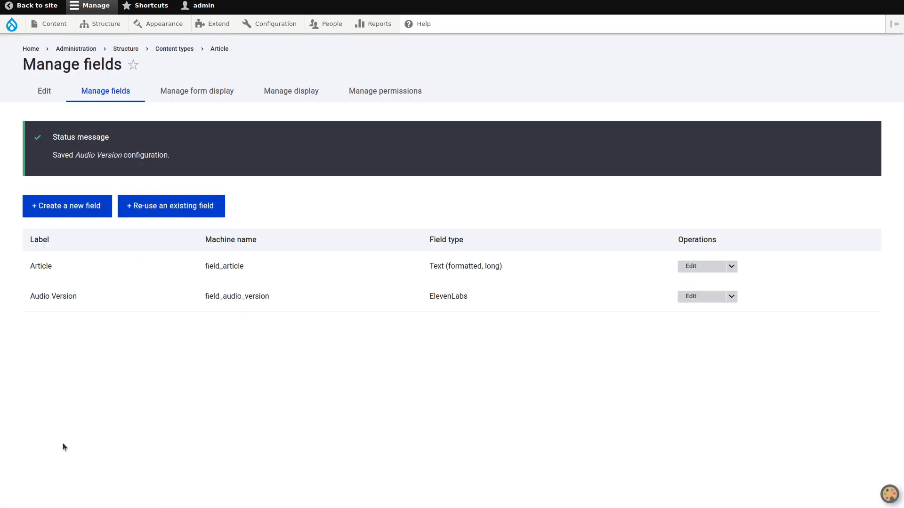
Step: Set Audio Version's display format to Audio on Article's Manage display, save, then open Content
{"action": "left_click", "coordinate": [292, 90]}
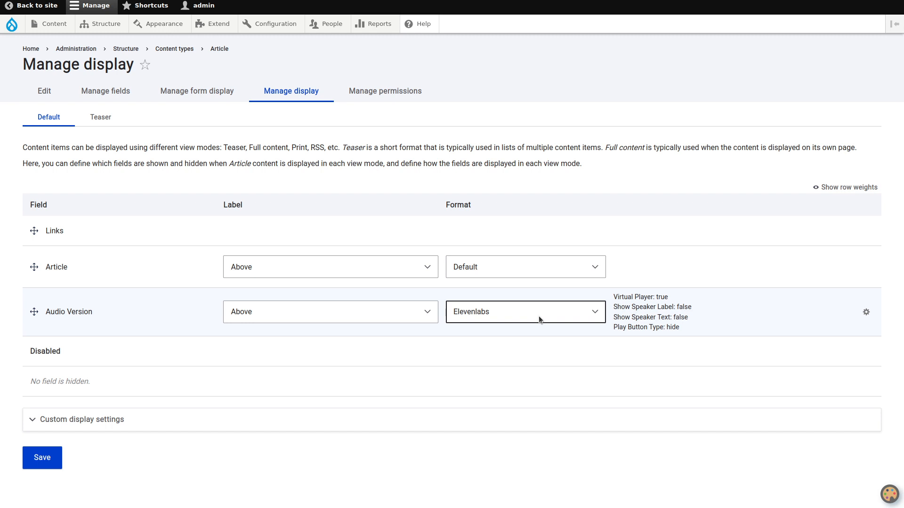
{"action": "left_click", "coordinate": [539, 316]}
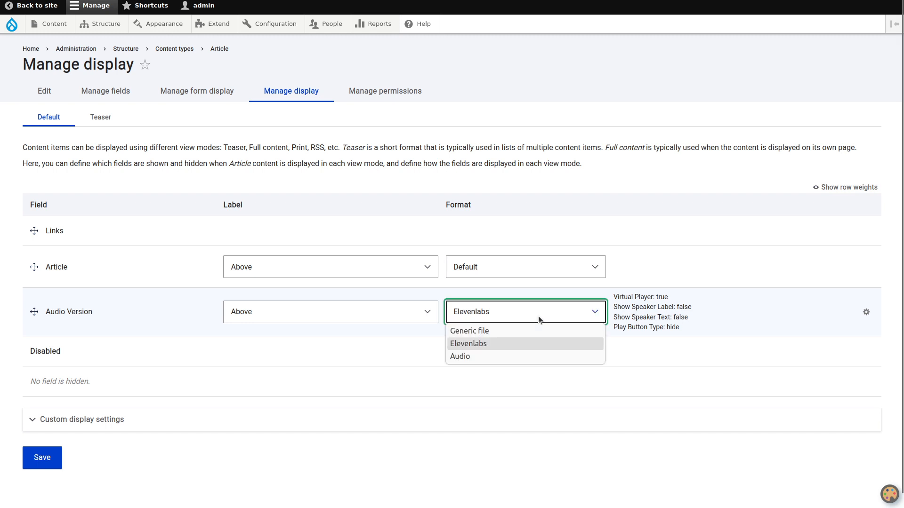
{"action": "left_click", "coordinate": [537, 355]}
{"action": "scroll", "coordinate": [603, 351], "scroll_direction": "down", "scroll_amount": 2}
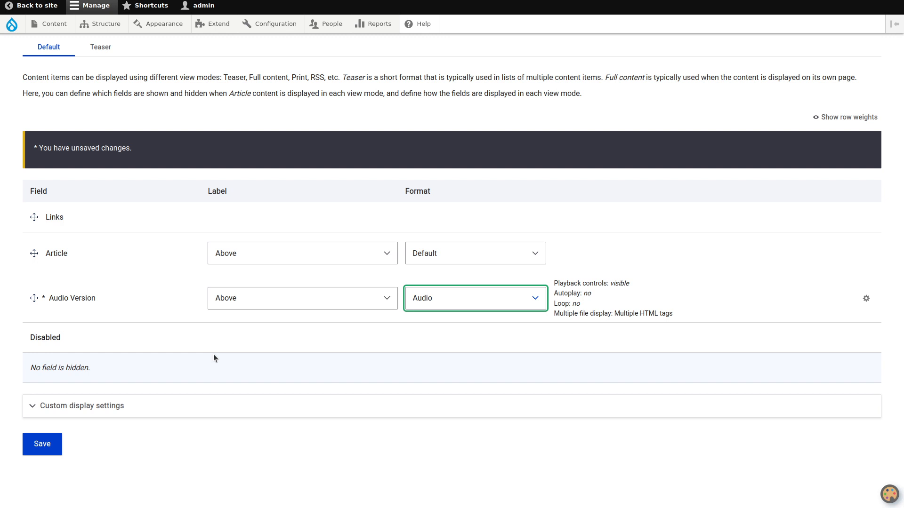
{"action": "left_click", "coordinate": [56, 443]}
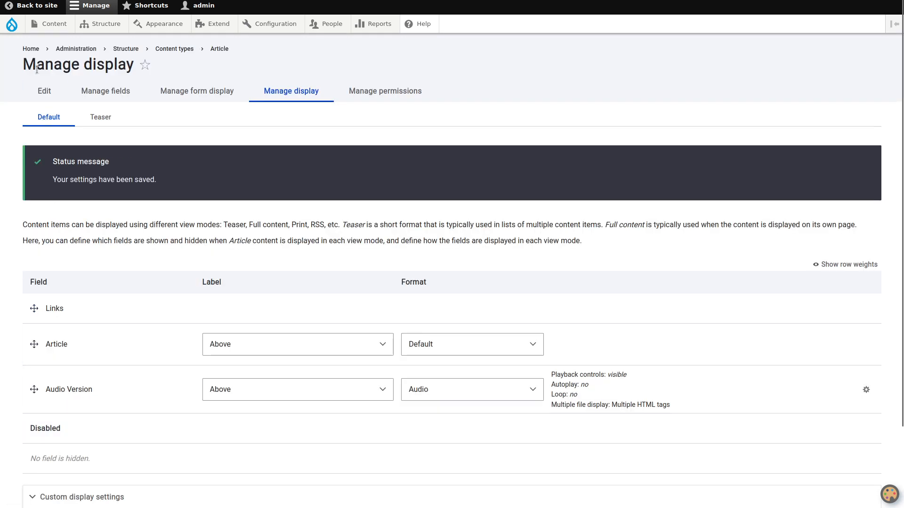
{"action": "left_click", "coordinate": [53, 26]}
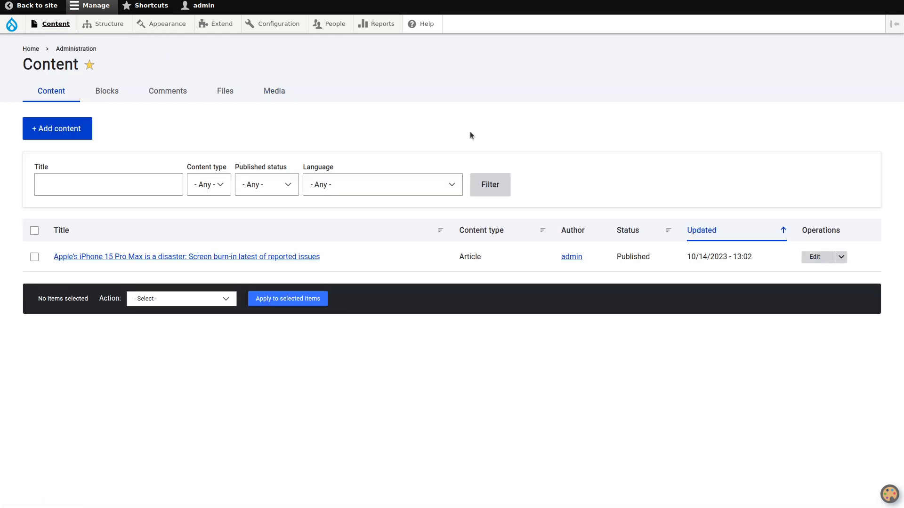
Step: Copy the iPhone article's body text into the Audio Version Text box
{"action": "left_click", "coordinate": [814, 257]}
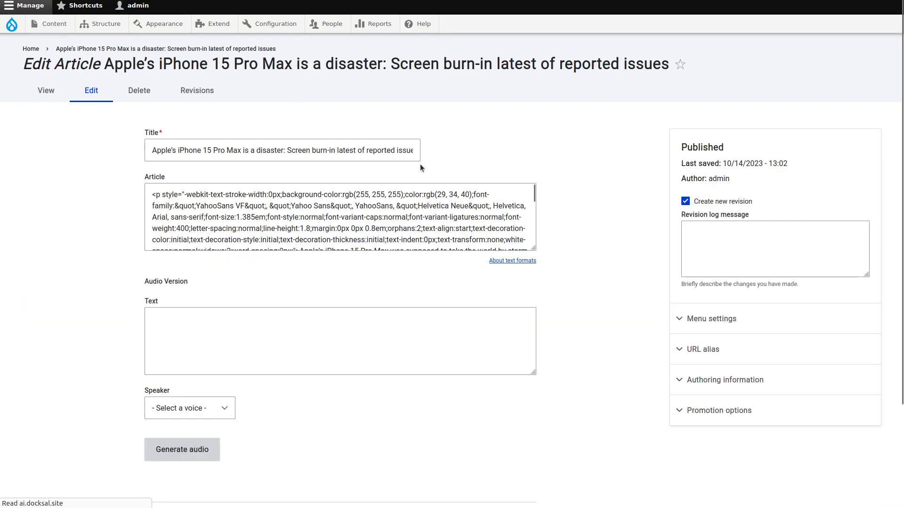
{"action": "left_click", "coordinate": [332, 225]}
{"action": "key", "text": "ctrl+a"}
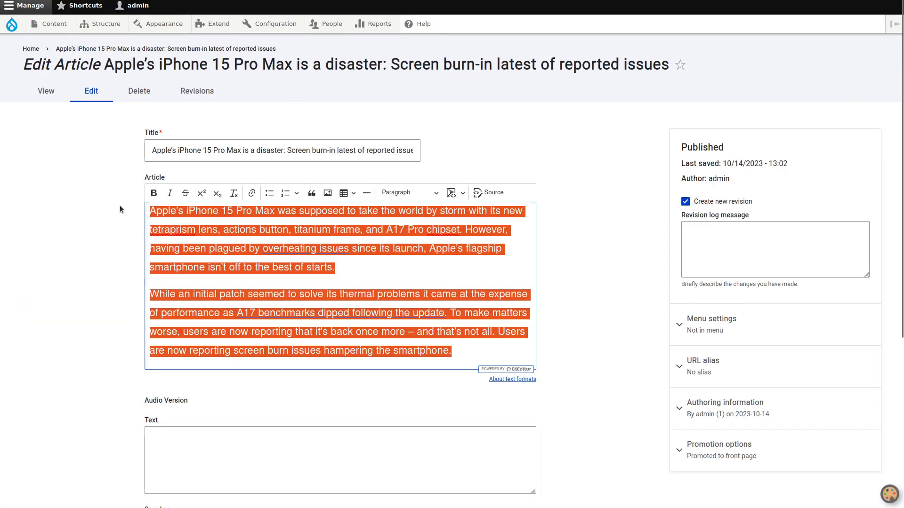
{"action": "key", "text": "ctrl+c"}
{"action": "scroll", "coordinate": [120, 205], "scroll_direction": "down", "scroll_amount": 5}
{"action": "left_click", "coordinate": [183, 236]}
{"action": "key", "text": "ctrl+v"}
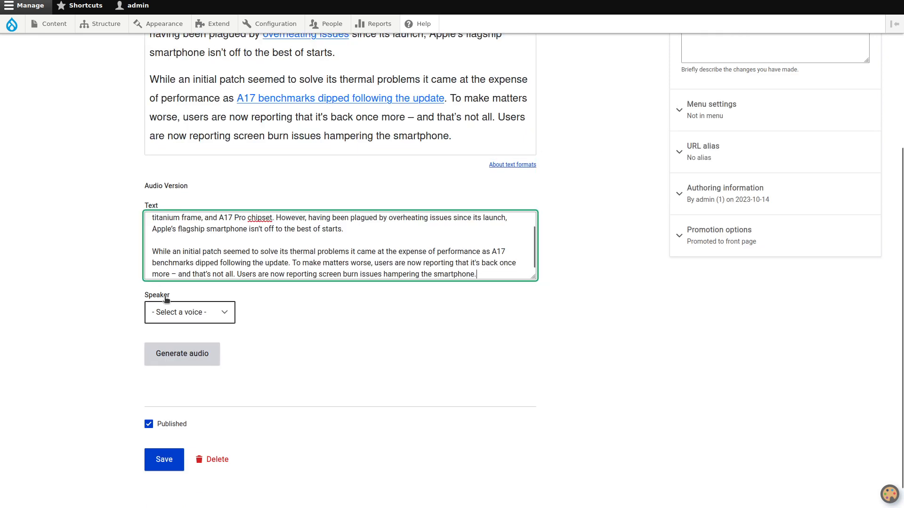
Step: Choose Freeman as the Audio Version speaker voice
{"action": "left_click", "coordinate": [183, 313]}
{"action": "scroll", "coordinate": [183, 174], "scroll_direction": "down", "scroll_amount": 10}
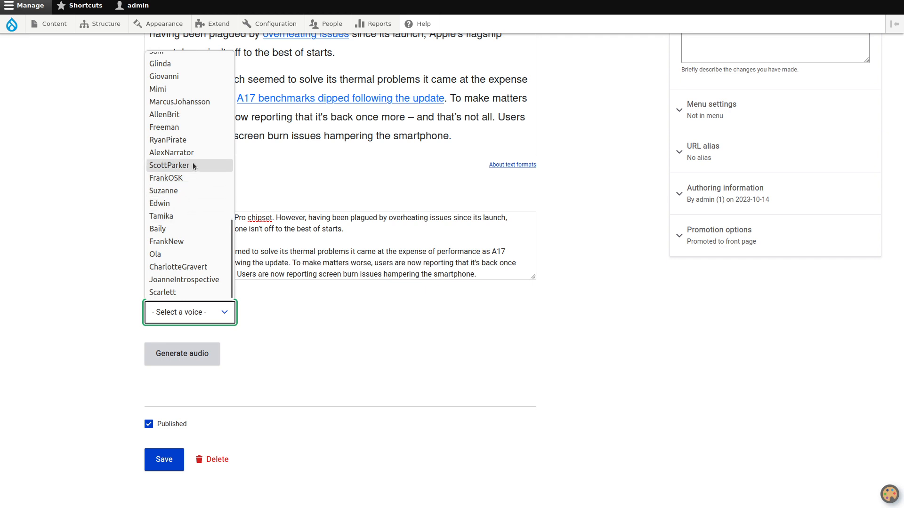
{"action": "left_click", "coordinate": [190, 129]}
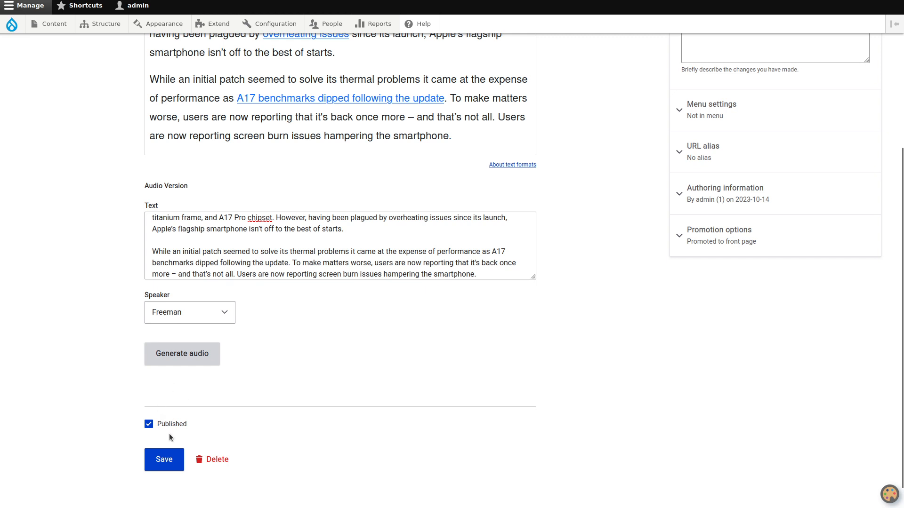
Step: Start generating the audio, then go to the Article content type's Manage display page
{"action": "left_click", "coordinate": [200, 362]}
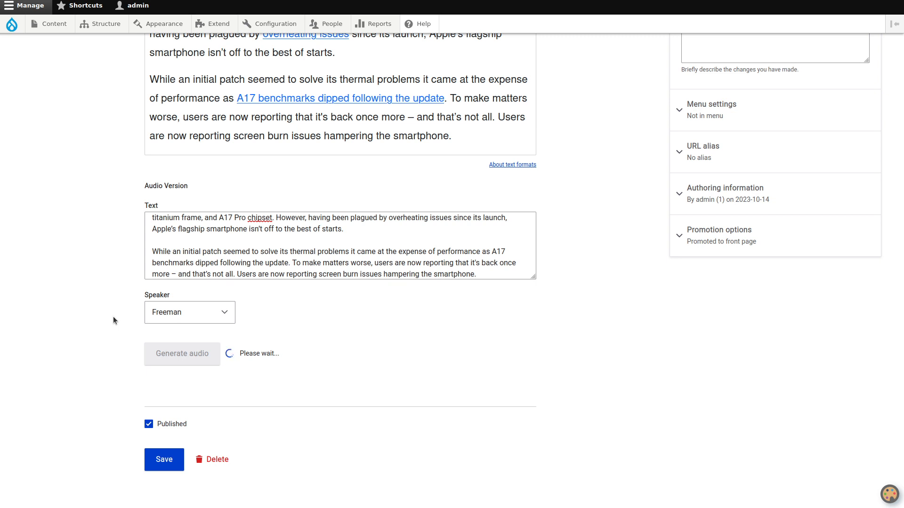
{"action": "mouse_move", "coordinate": [123, 27]}
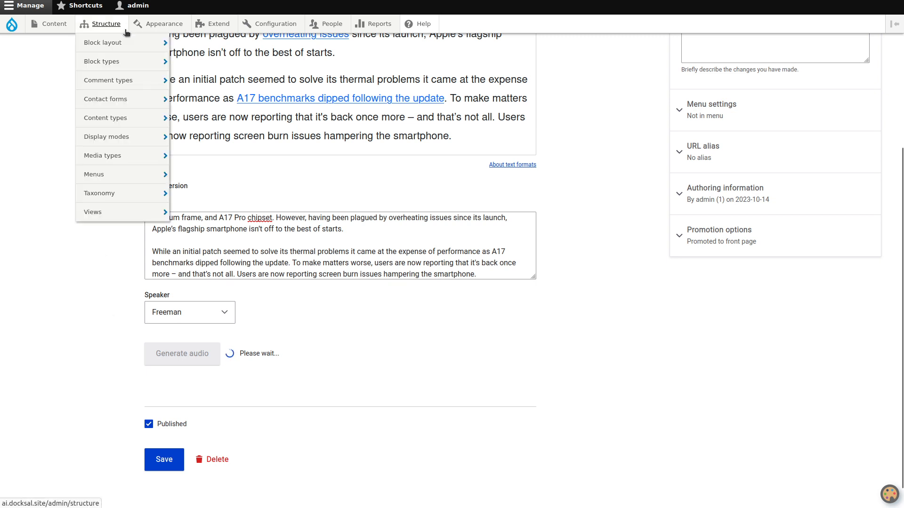
{"action": "mouse_move", "coordinate": [137, 123]}
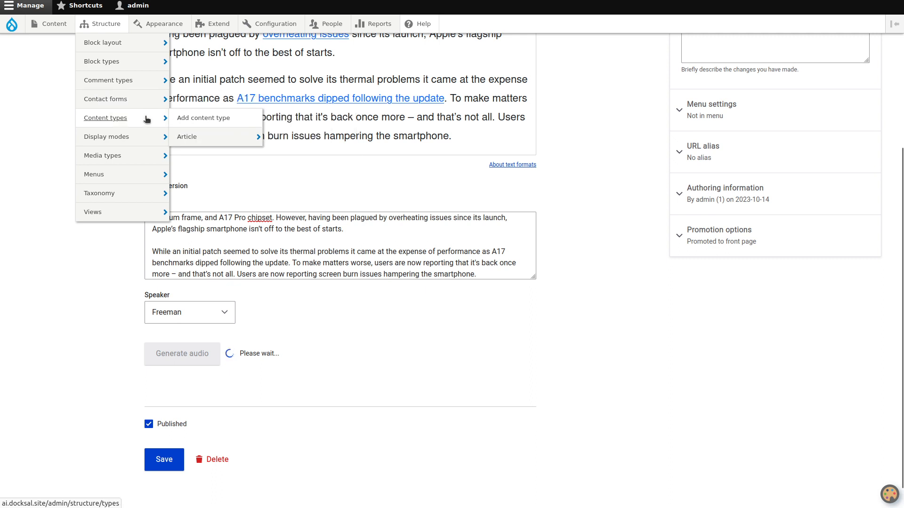
{"action": "mouse_move", "coordinate": [214, 139]}
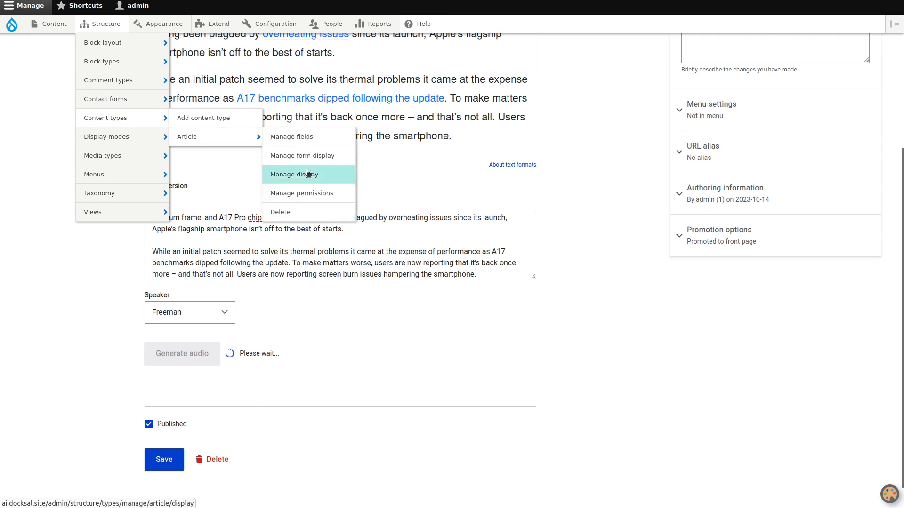
{"action": "left_click", "coordinate": [308, 175]}
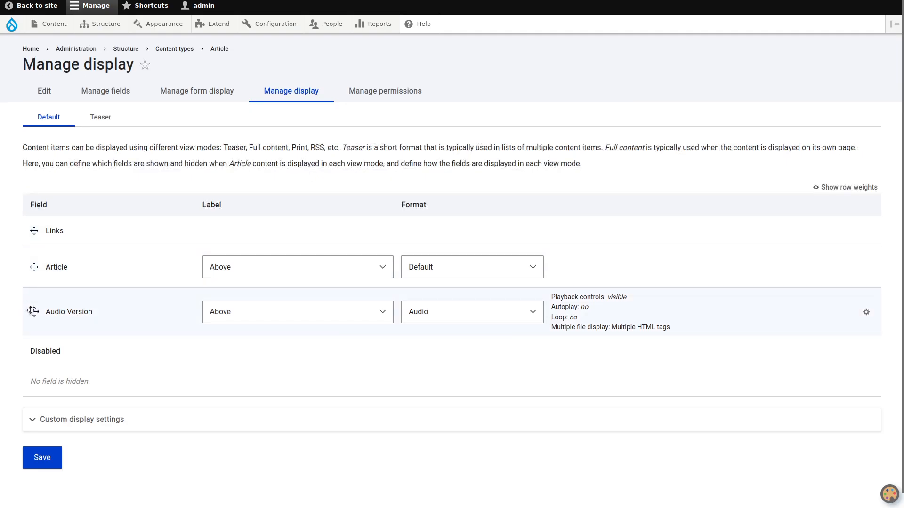
Step: Move the Audio Version row above Article in the display order and save
{"action": "left_click_drag", "start_coordinate": [34, 312], "coordinate": [27, 270]}
{"action": "scroll", "coordinate": [79, 400], "scroll_direction": "down", "scroll_amount": 2}
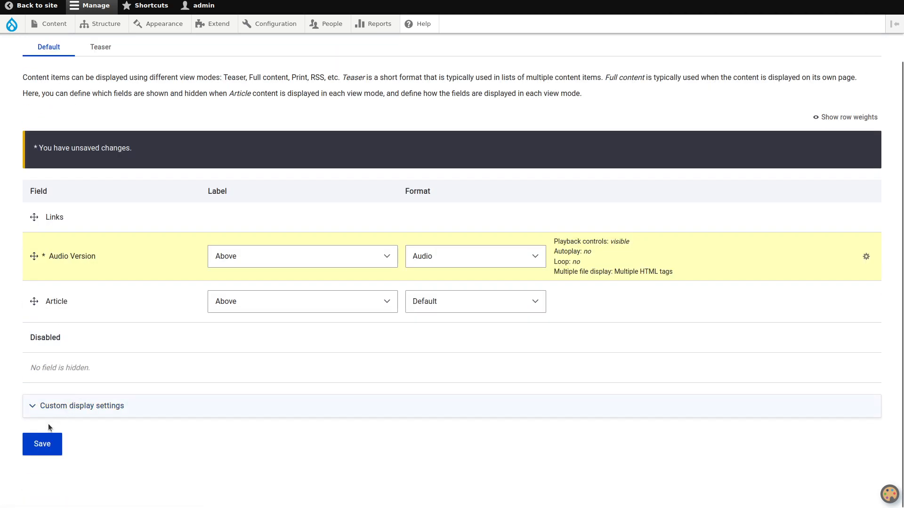
{"action": "left_click", "coordinate": [42, 441]}
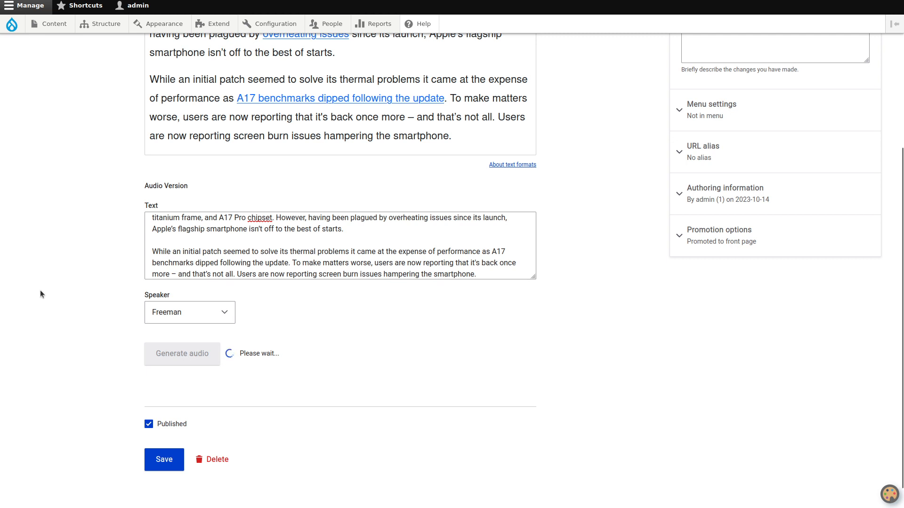
Step: On Article's Manage form display, open the Audio Version widget settings
{"action": "mouse_move", "coordinate": [101, 24]}
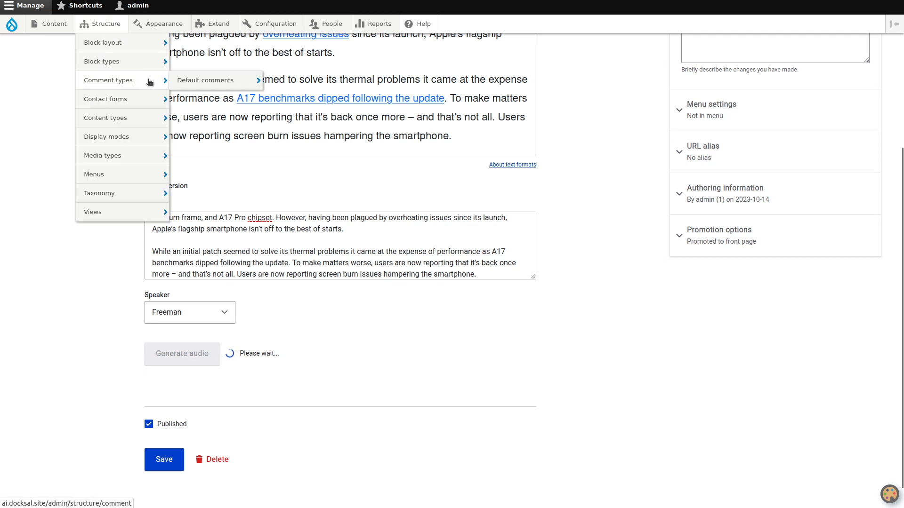
{"action": "mouse_move", "coordinate": [150, 118]}
{"action": "mouse_move", "coordinate": [198, 137]}
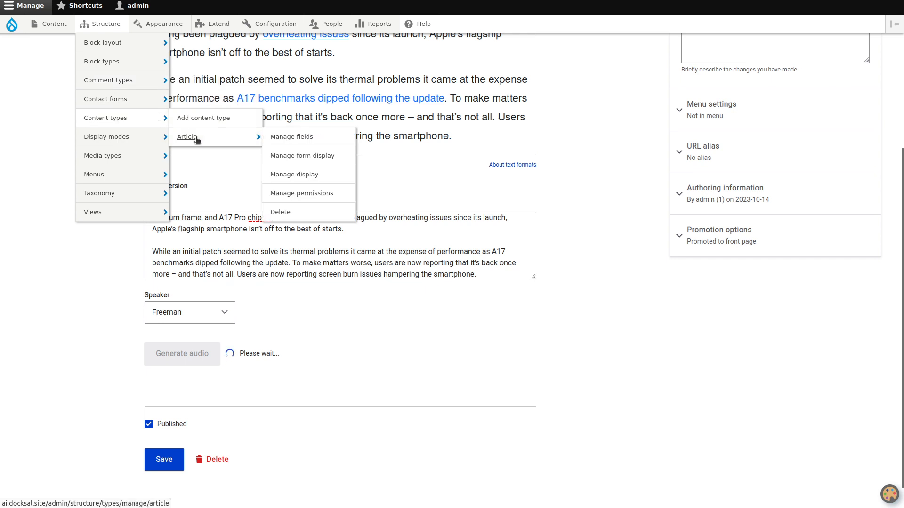
{"action": "left_click", "coordinate": [289, 156]}
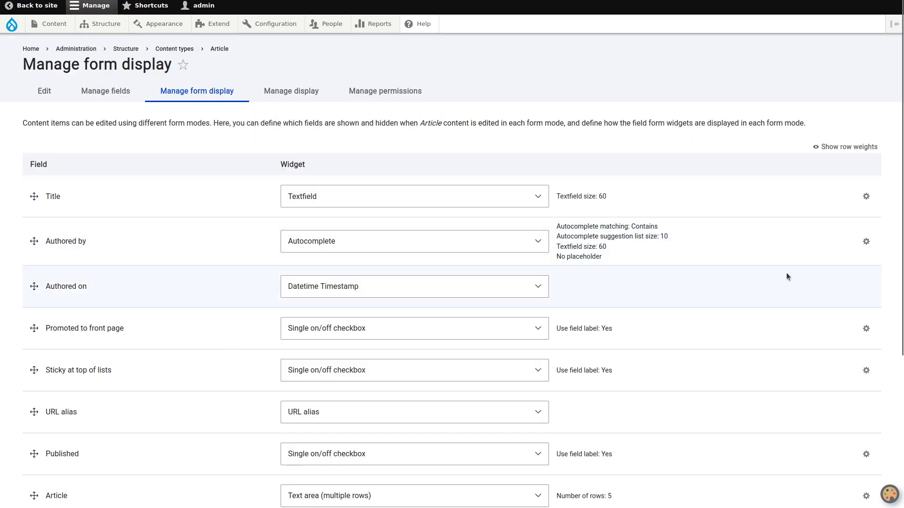
{"action": "scroll", "coordinate": [826, 311], "scroll_direction": "down", "scroll_amount": 3}
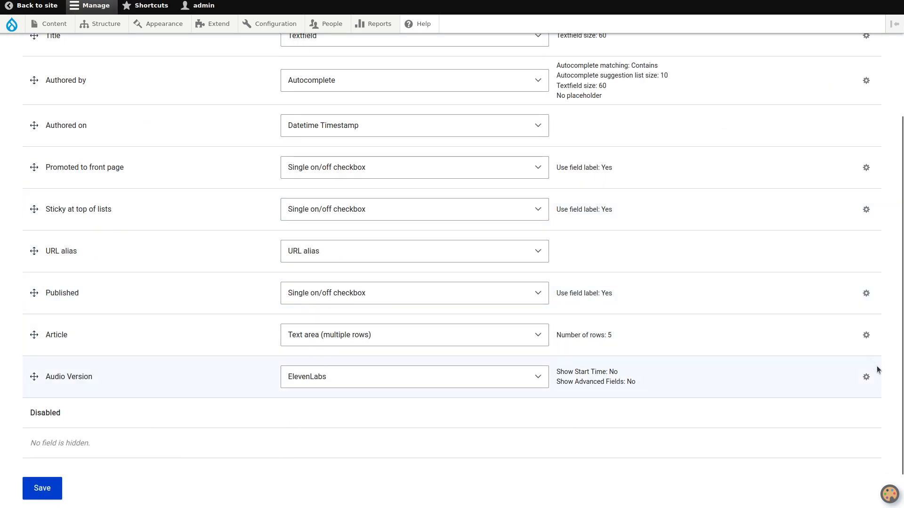
{"action": "left_click", "coordinate": [866, 376]}
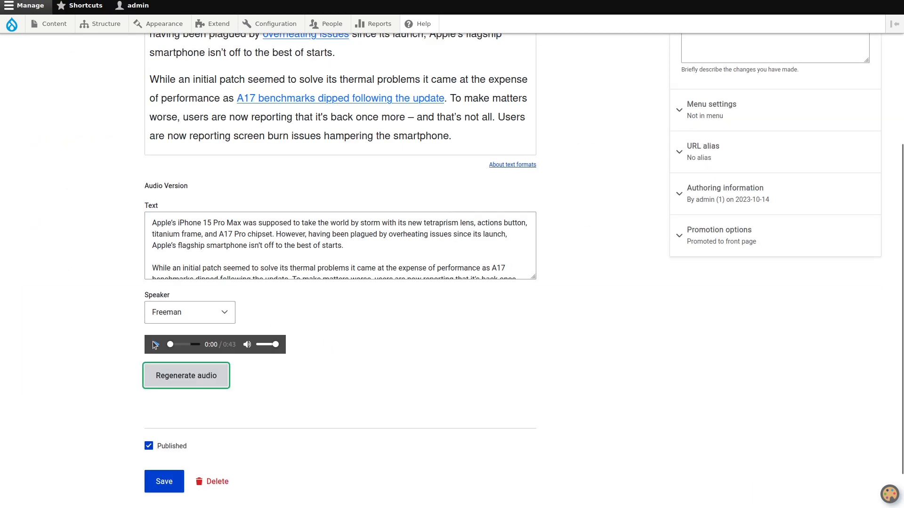
Step: Briefly play and pause the 0:43 generated clip, then save the article
{"action": "left_click", "coordinate": [155, 345]}
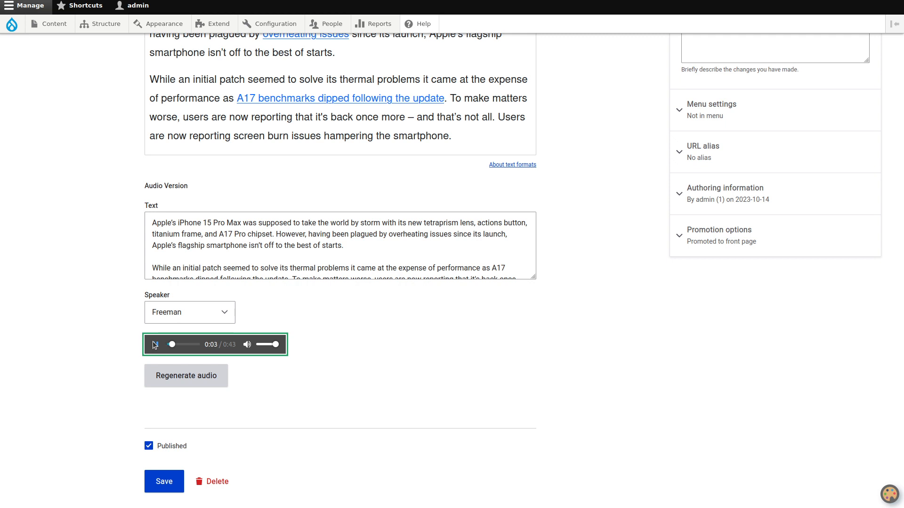
{"action": "left_click", "coordinate": [155, 345]}
{"action": "scroll", "coordinate": [109, 400], "scroll_direction": "down", "scroll_amount": 1}
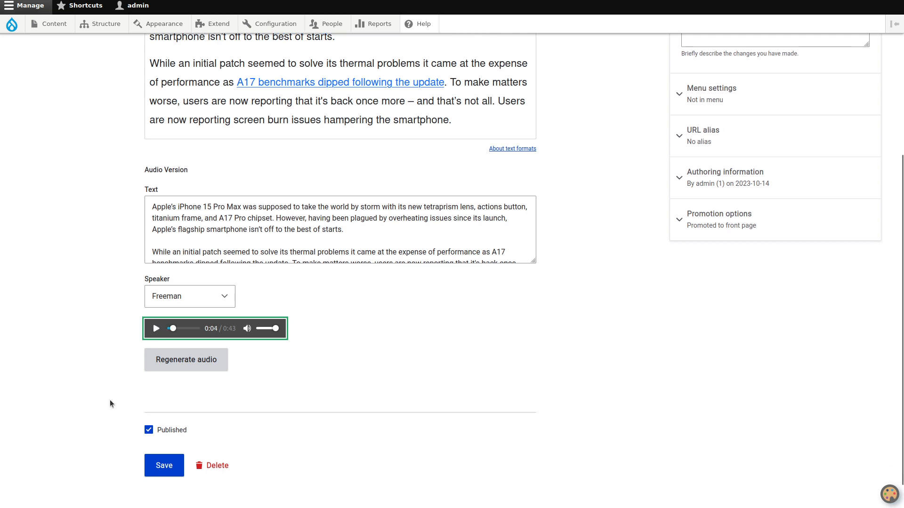
{"action": "left_click", "coordinate": [164, 439]}
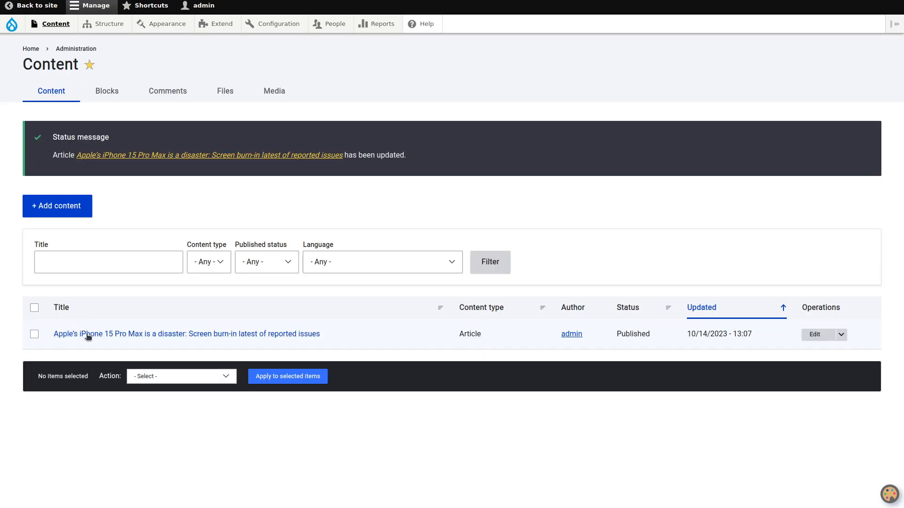
{"action": "left_click", "coordinate": [88, 335]}
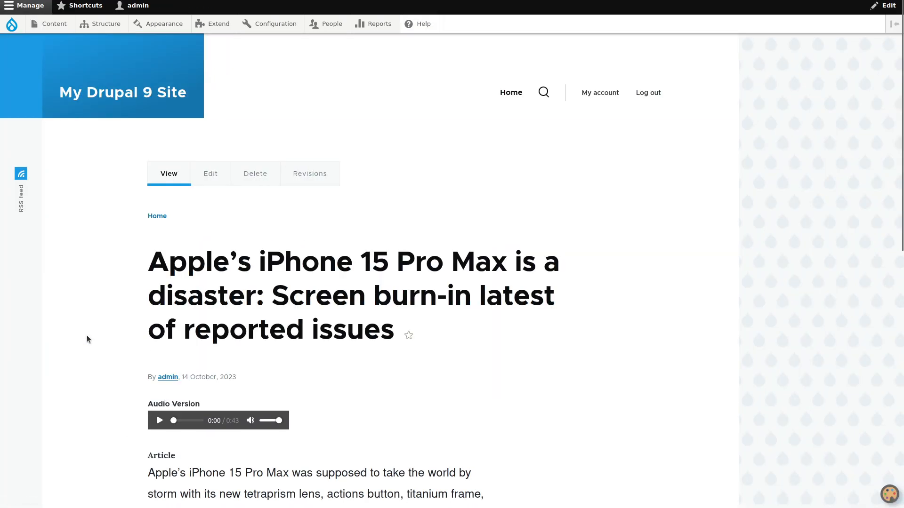
Step: Jump to about 0:23 in the Audio Version clip and play it from there
{"action": "scroll", "coordinate": [90, 329], "scroll_direction": "down", "scroll_amount": 3}
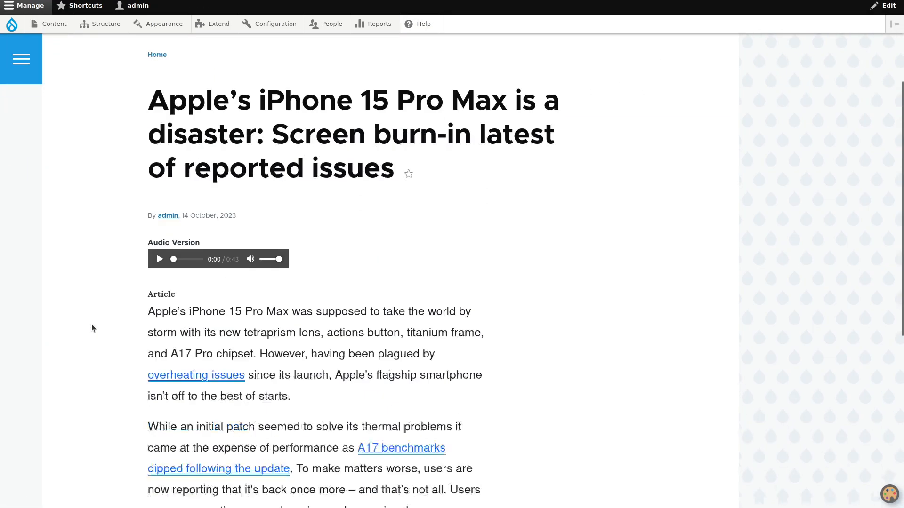
{"action": "left_click", "coordinate": [187, 259]}
{"action": "left_click", "coordinate": [159, 260]}
{"action": "scroll", "coordinate": [112, 285], "scroll_direction": "down", "scroll_amount": 2}
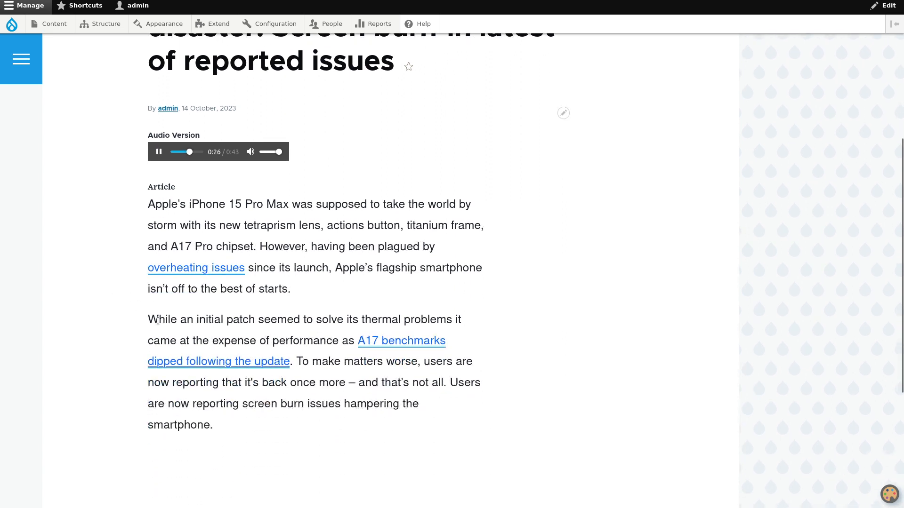